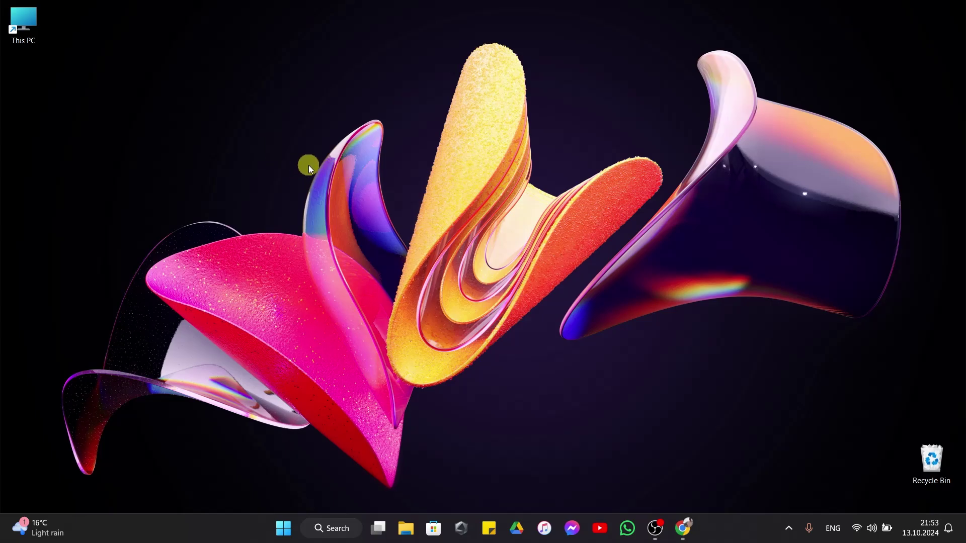
Open the user Temp folder (%temp%) through the Run prompt
key(super+r)
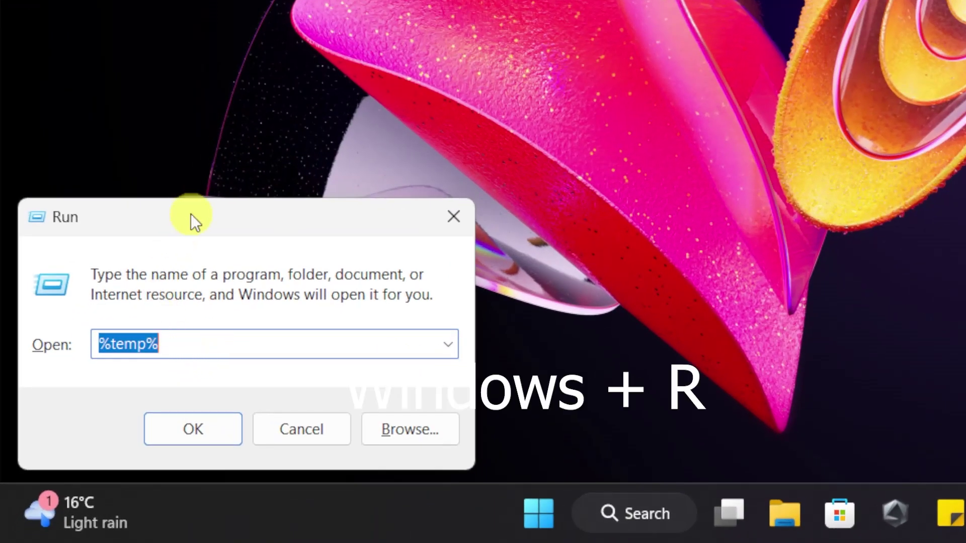
drag(191, 216, 498, 72)
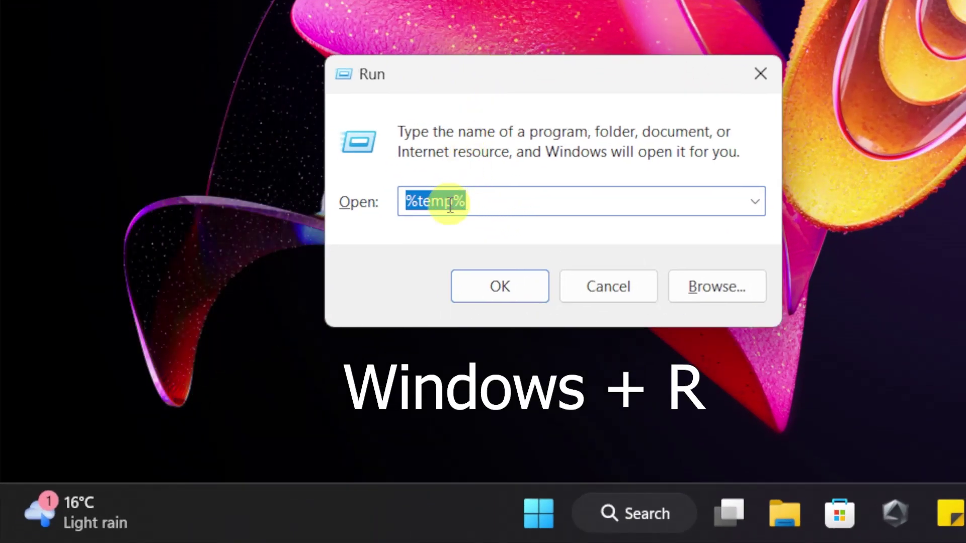
key(BackSpace)
text(%)
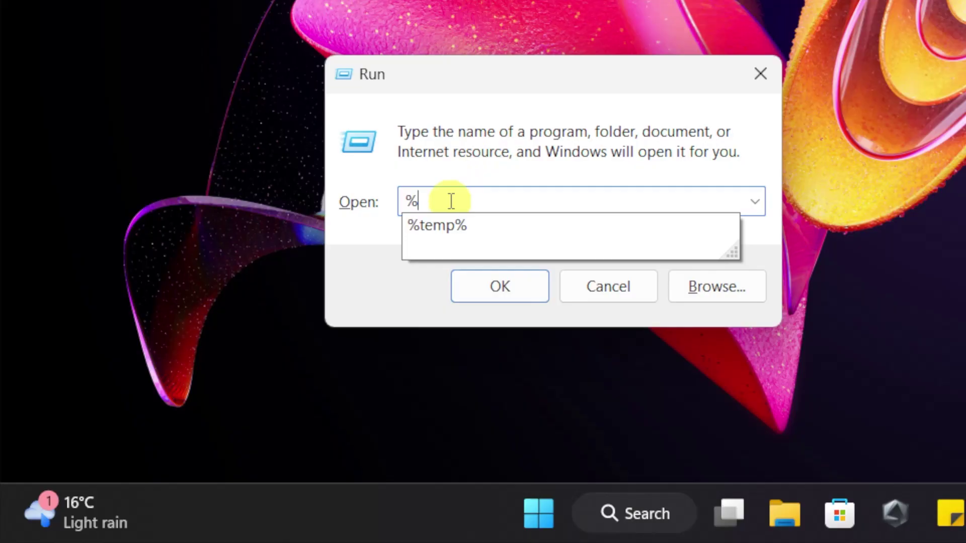
text(temp%)
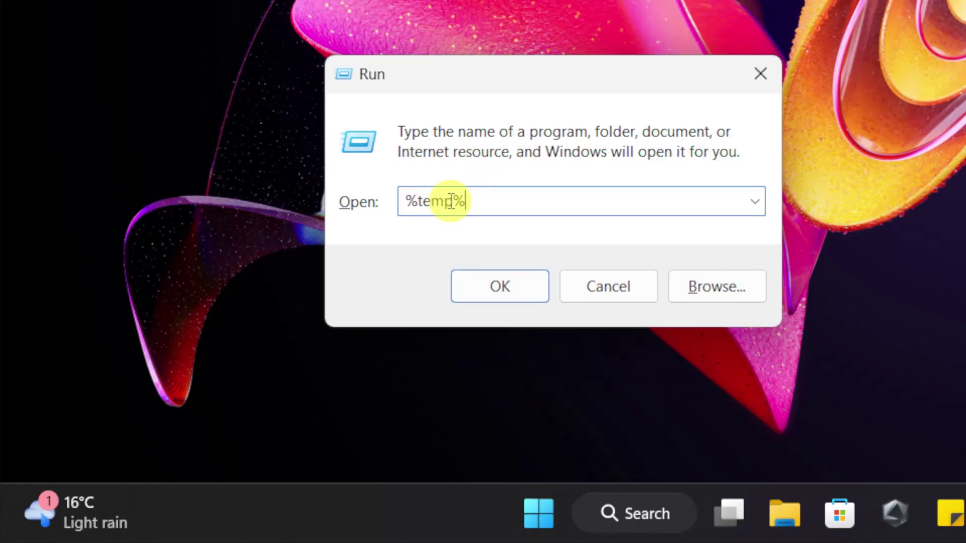
click(482, 285)
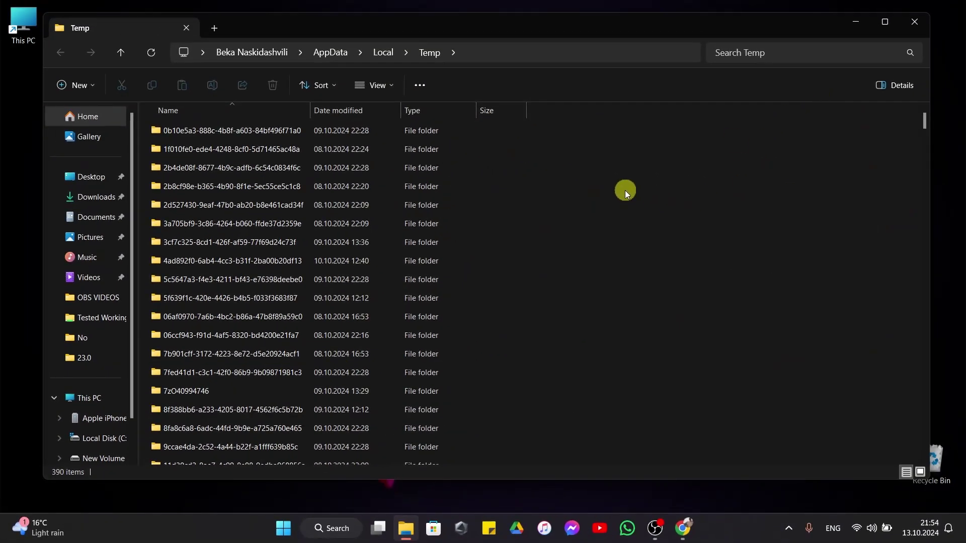
Select and delete all Temp items, skipping those still in use, then close the folder window
mouse_move(549, 129)
mouse_down()
mouse_move(382, 205)
mouse_move(145, 530)
mouse_move(115, 521)
mouse_up()
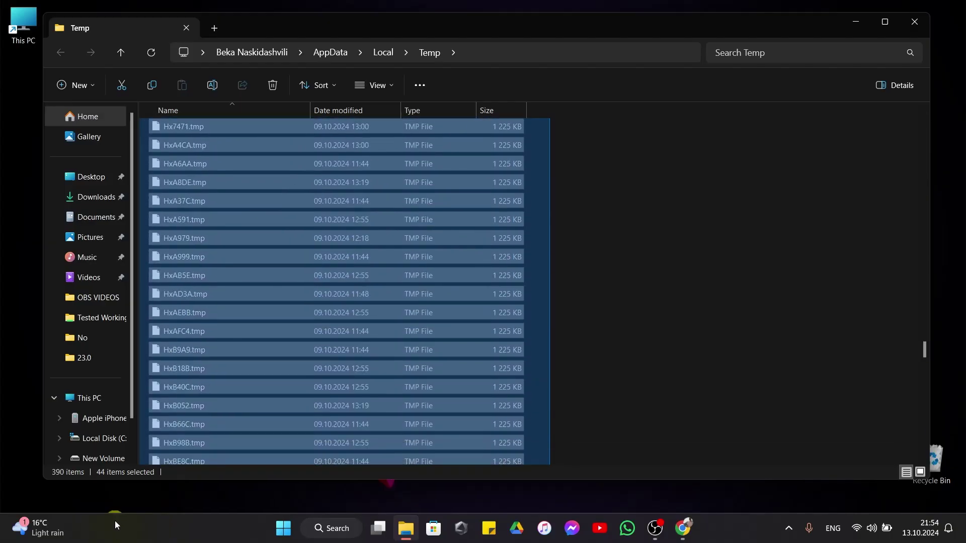
mouse_move(115, 521)
mouse_down()
mouse_move(115, 541)
mouse_move(358, 351)
mouse_up()
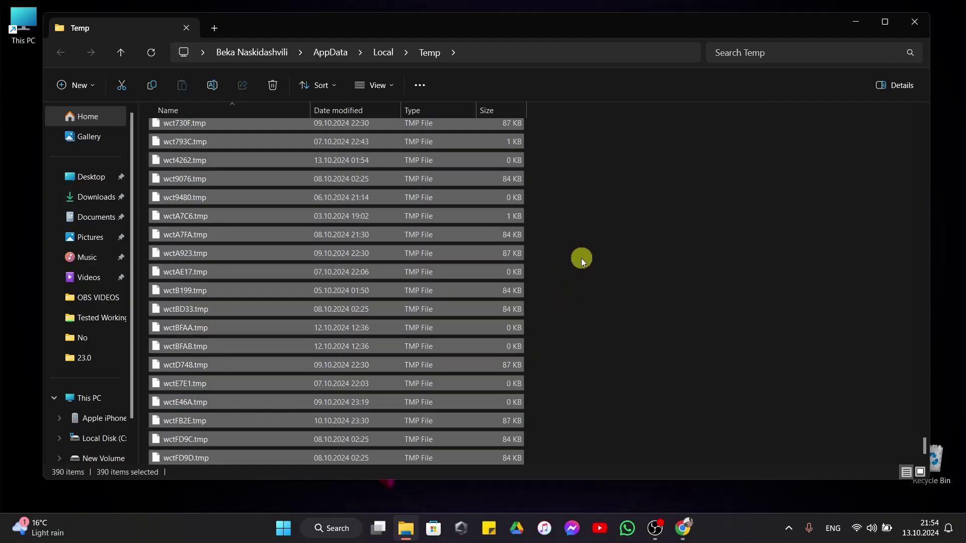
click(586, 243)
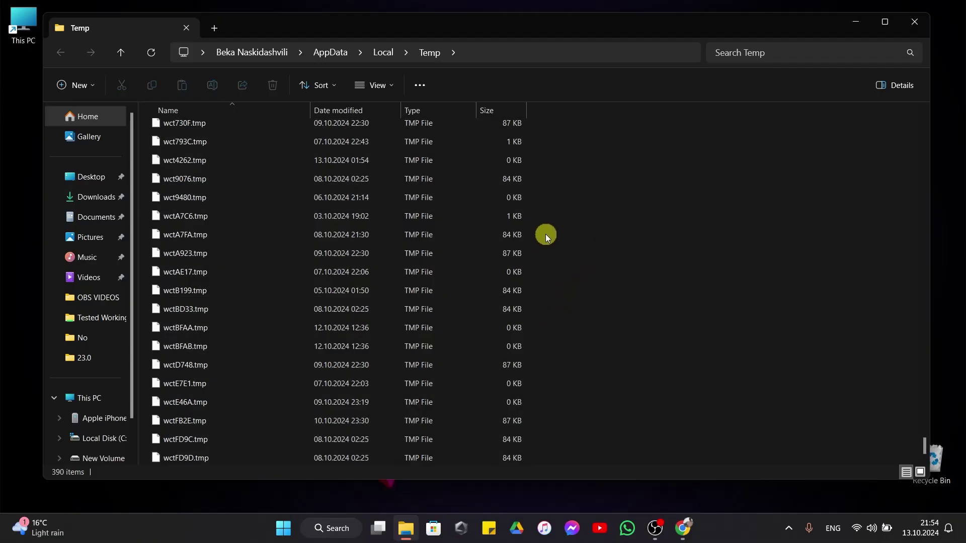
key(ctrl+a)
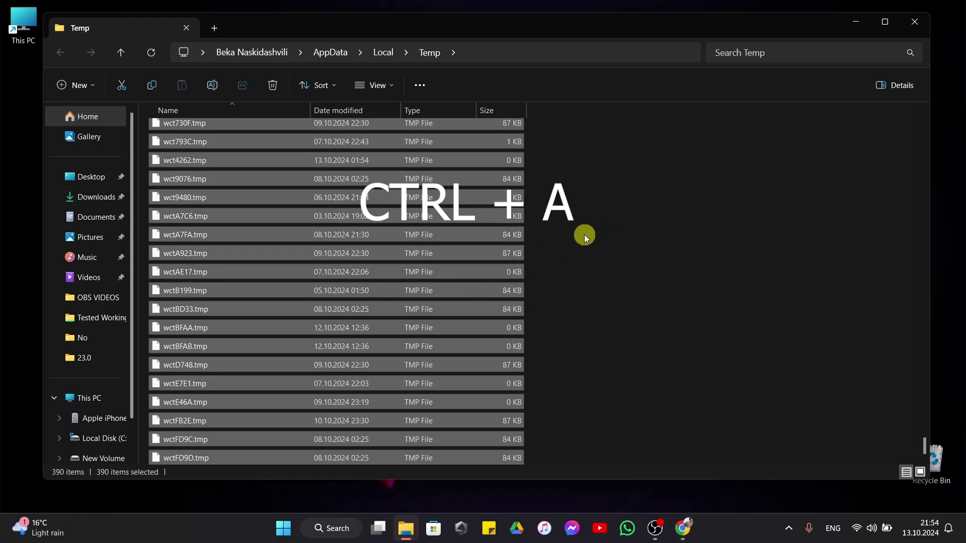
scroll(362, 214, up, 2)
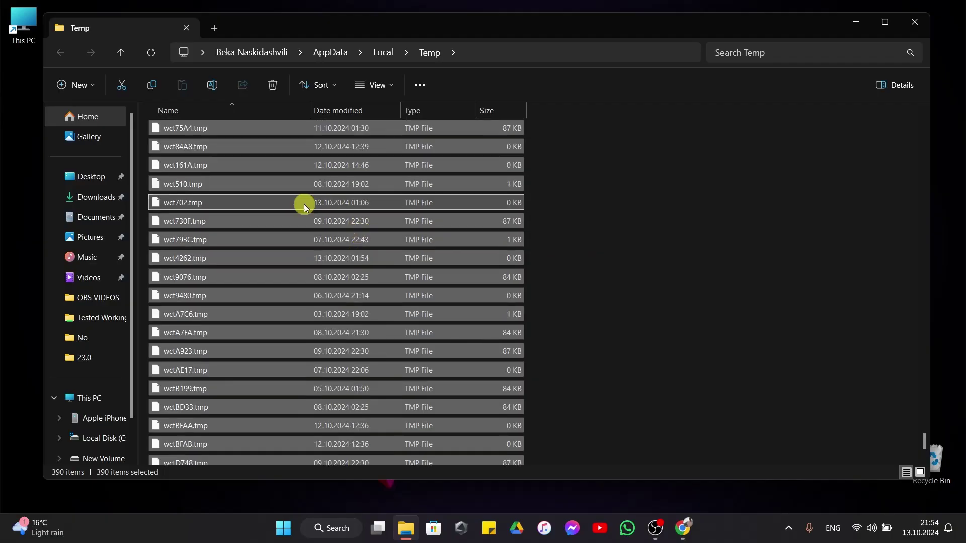
right_click(304, 204)
click(427, 219)
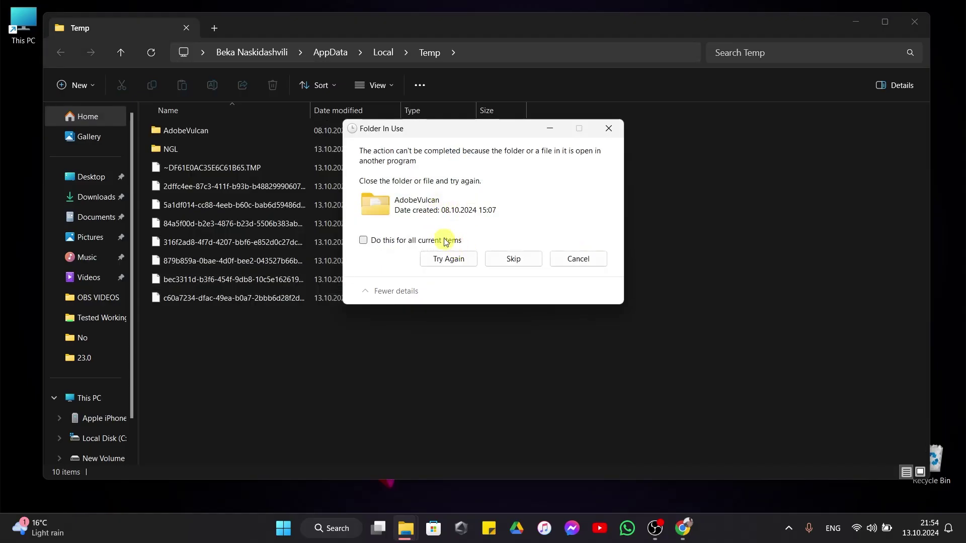
click(380, 242)
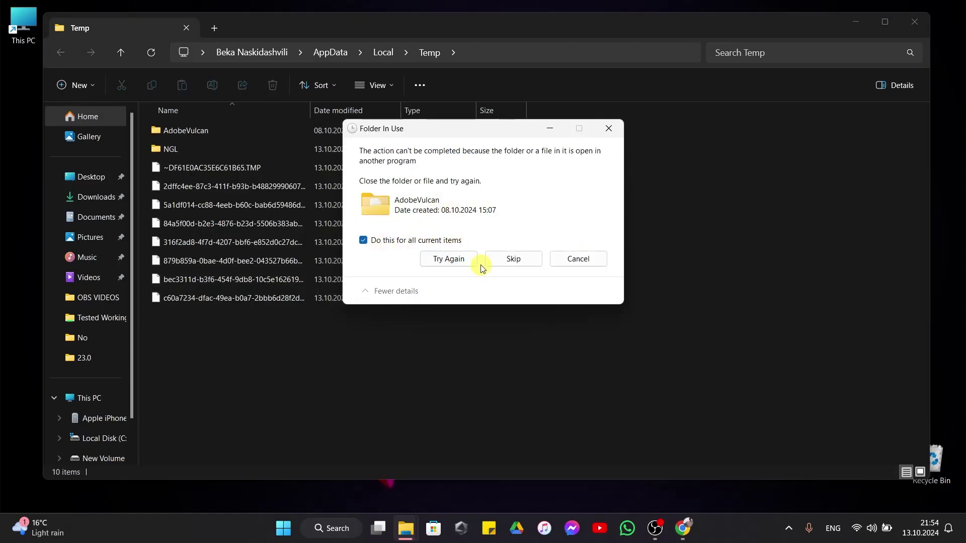
click(512, 261)
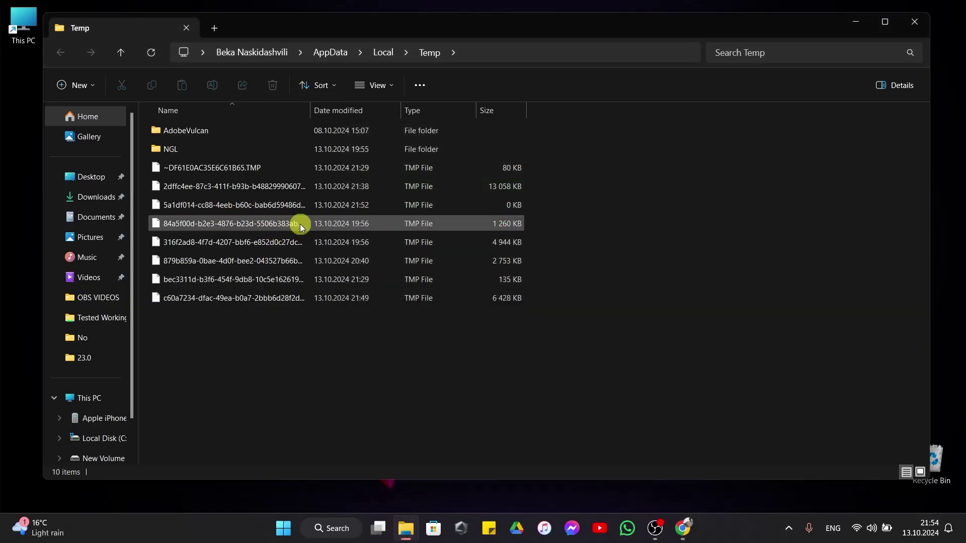
click(906, 22)
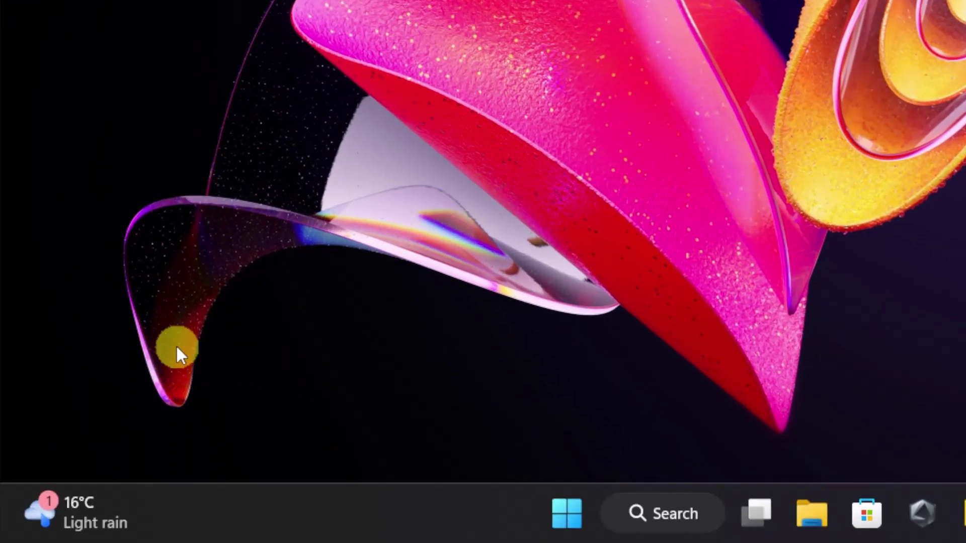
Open the Prefetch folder via Run, delete all its files, skip the one in use and close it
key(super+r)
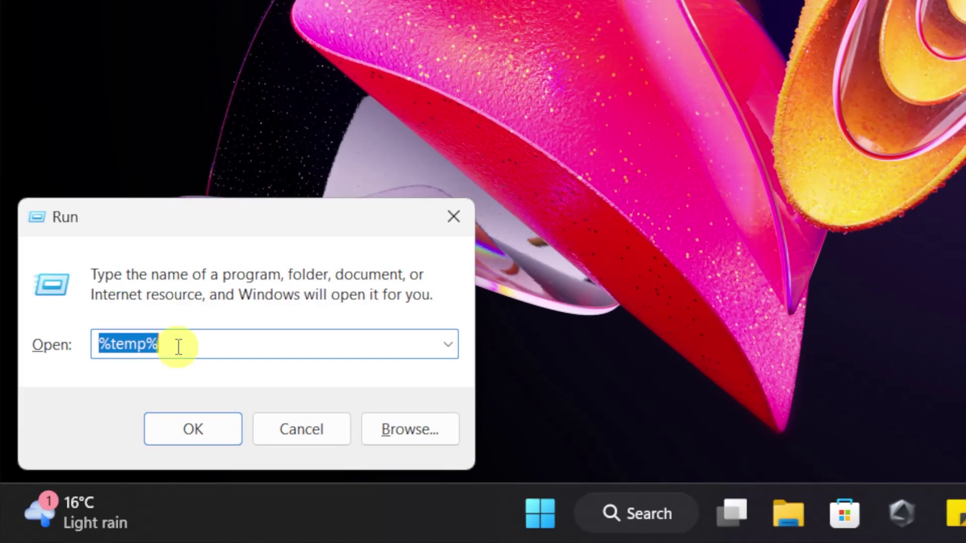
key(BackSpace)
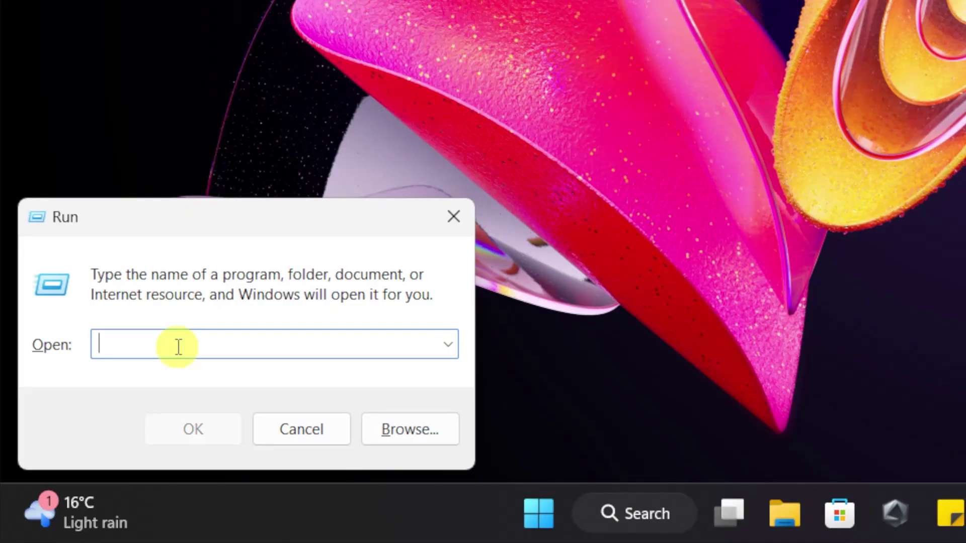
text(prefetch)
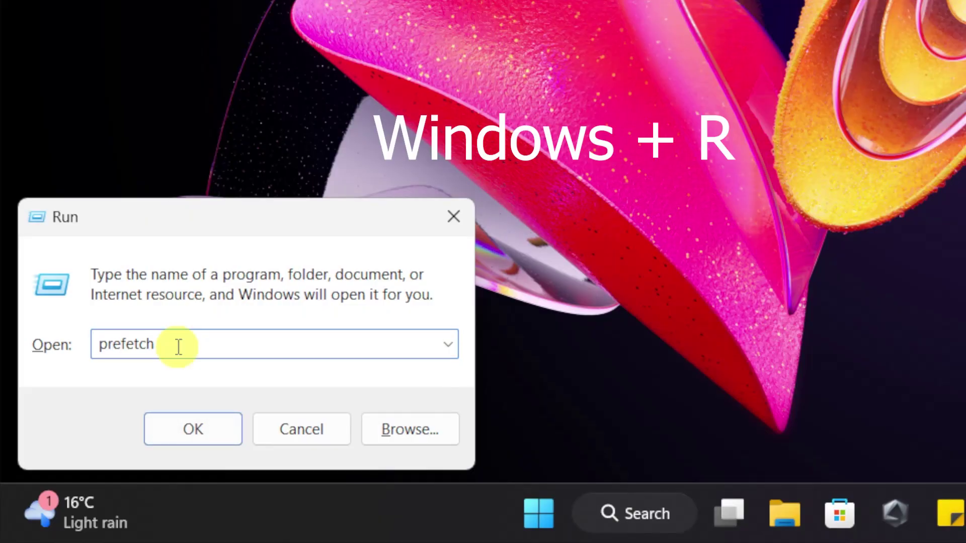
key(Return)
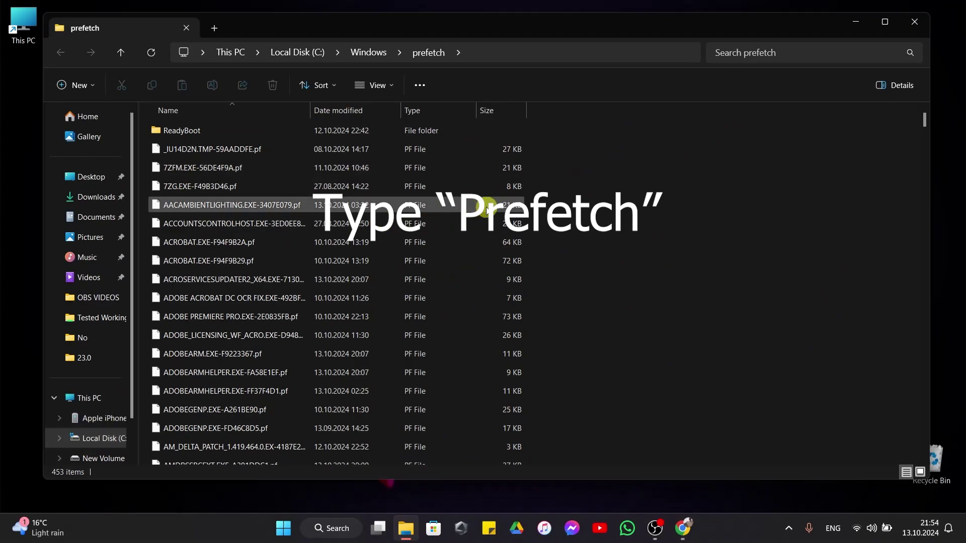
key(ctrl+a)
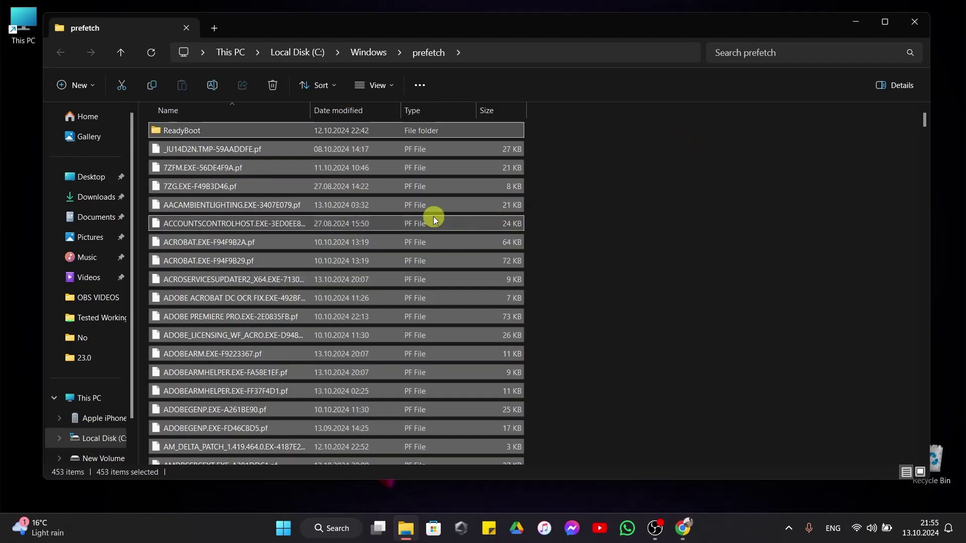
right_click(229, 142)
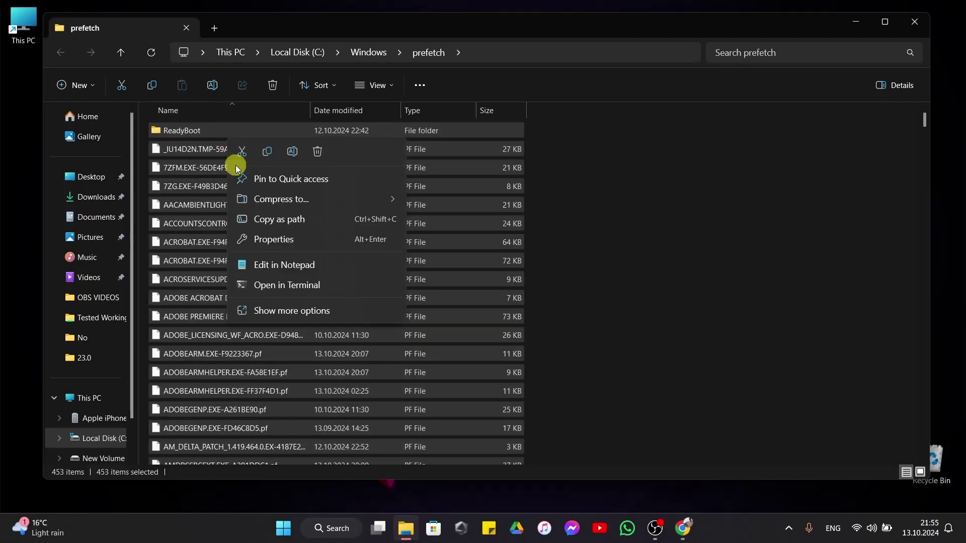
click(327, 156)
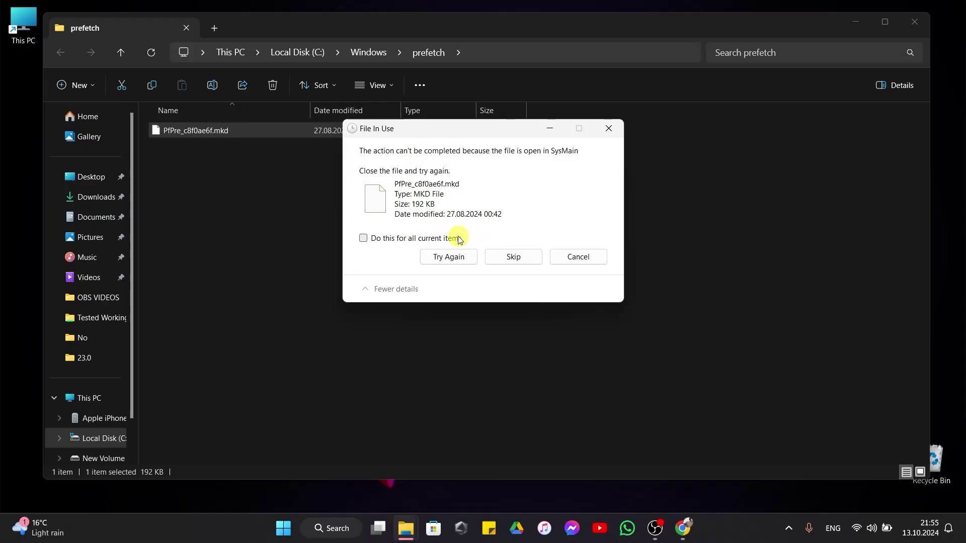
click(509, 252)
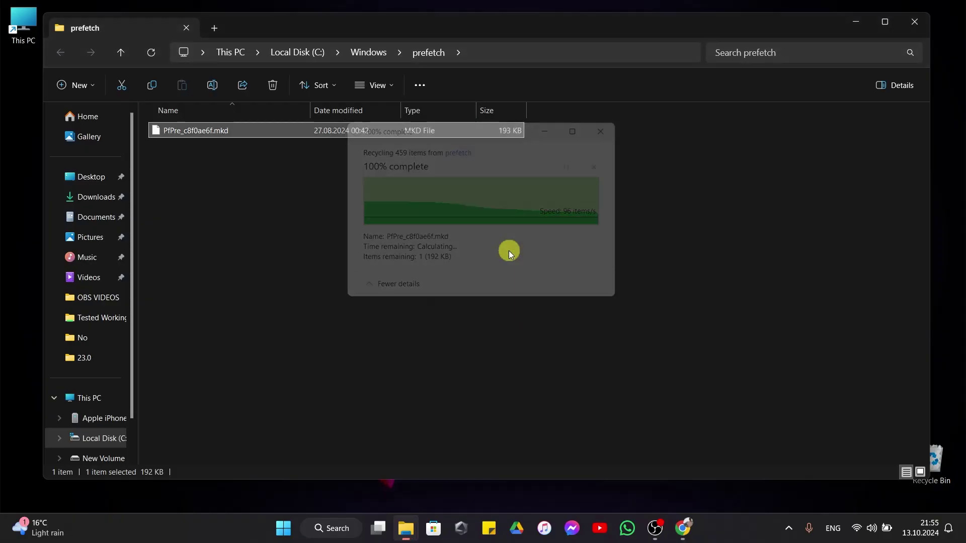
click(915, 23)
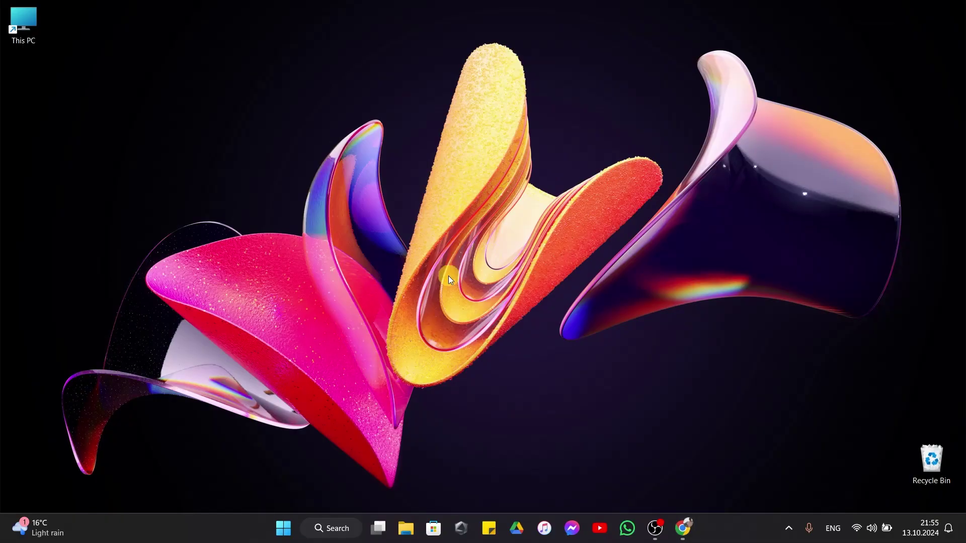
Open the Windows Temp folder via Run and delete all its selected files
key(super+r)
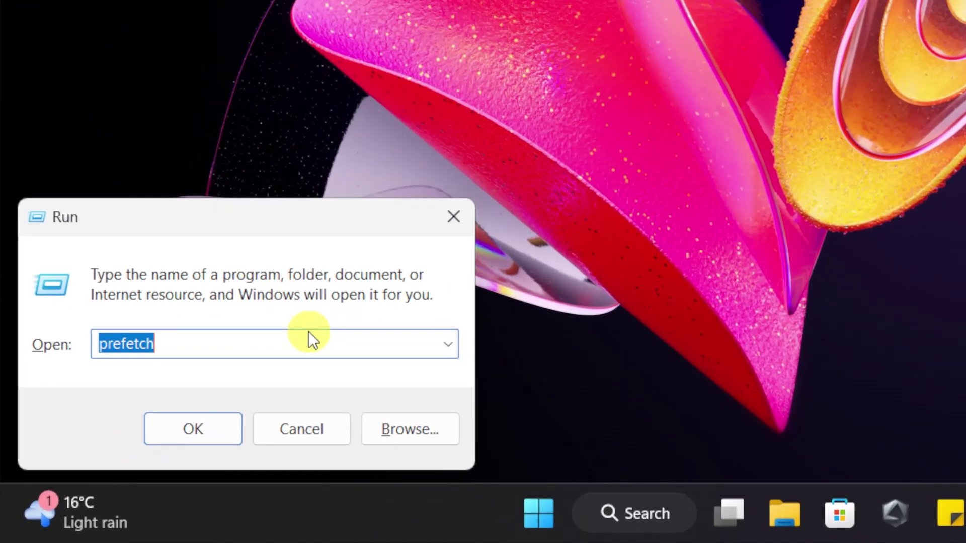
text(temp)
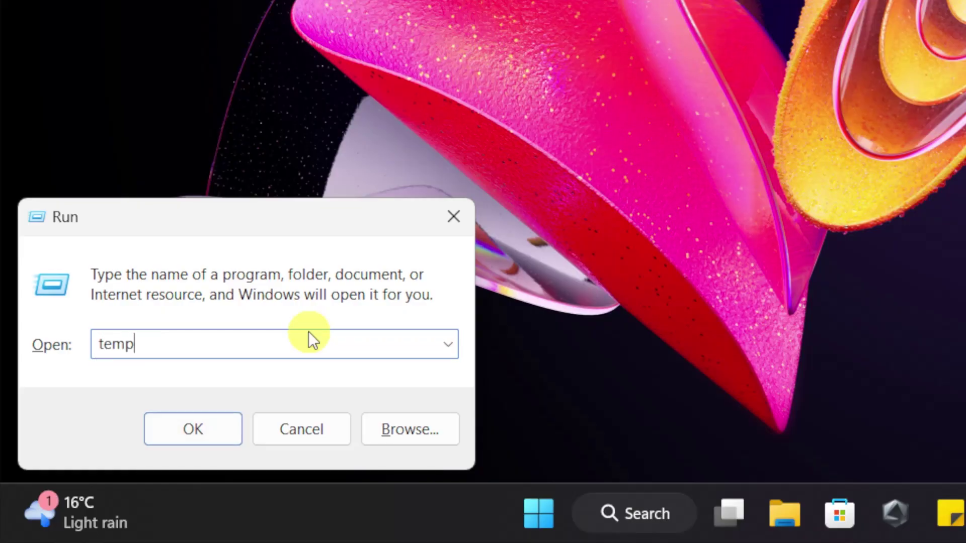
key(Return)
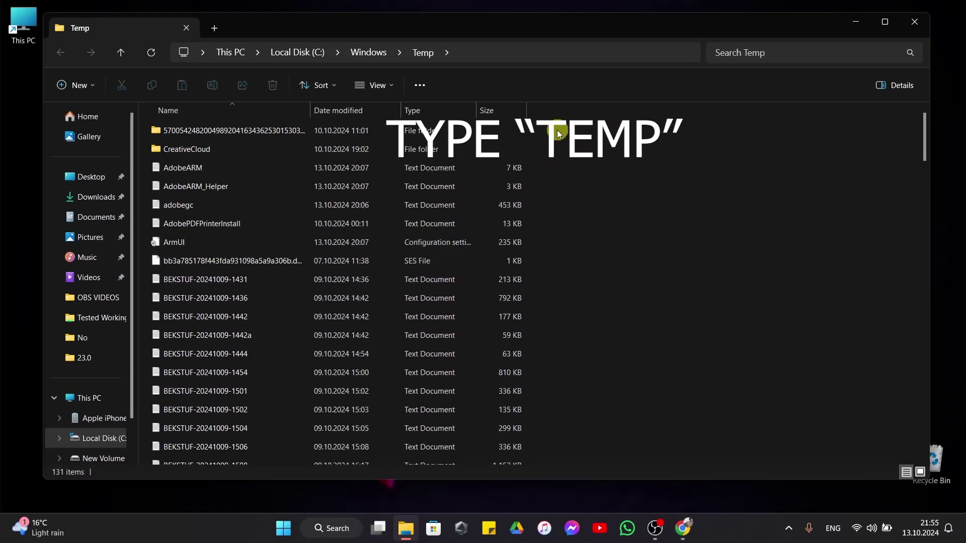
mouse_move(557, 130)
mouse_down()
mouse_move(148, 483)
mouse_move(334, 345)
mouse_up()
right_click(251, 208)
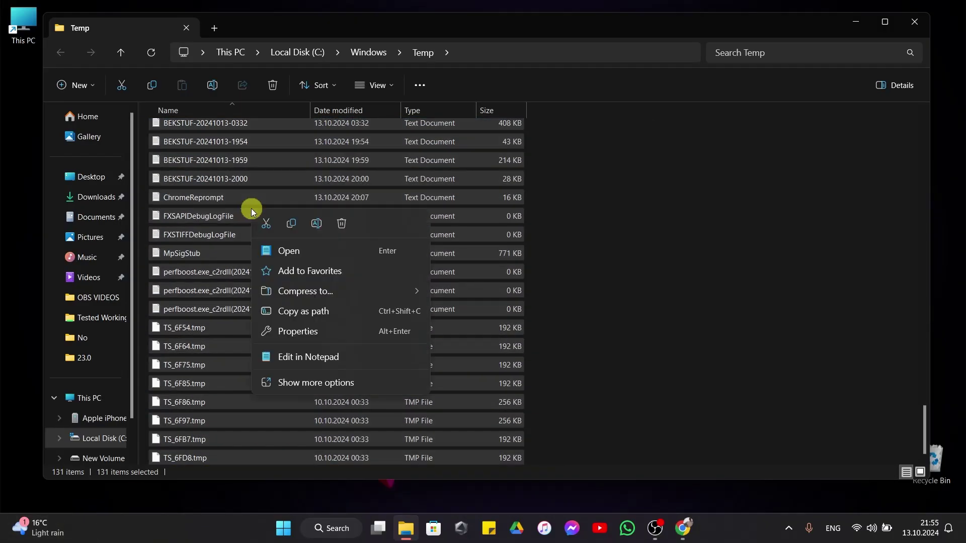
click(342, 224)
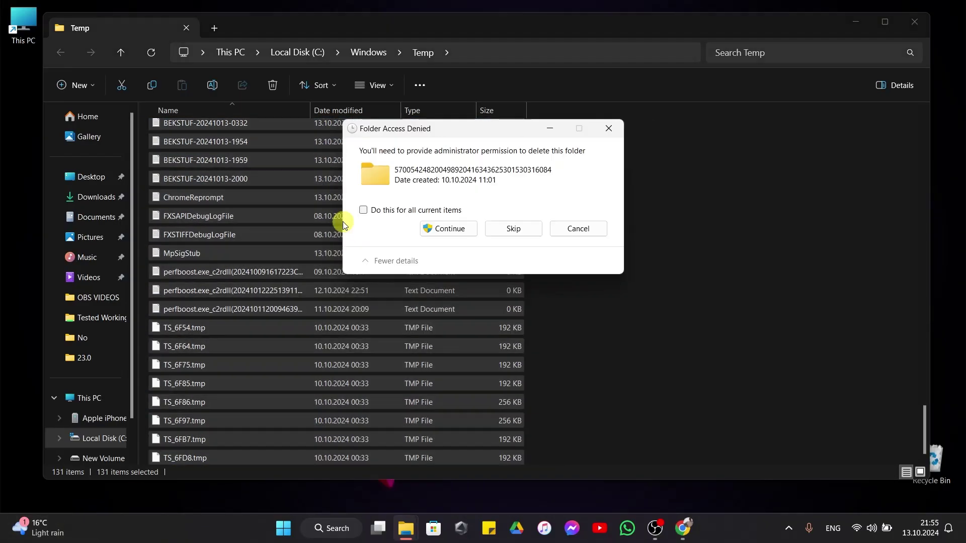
Grant administrator permission, skip all in-use files, then close the Temp folder window
click(435, 229)
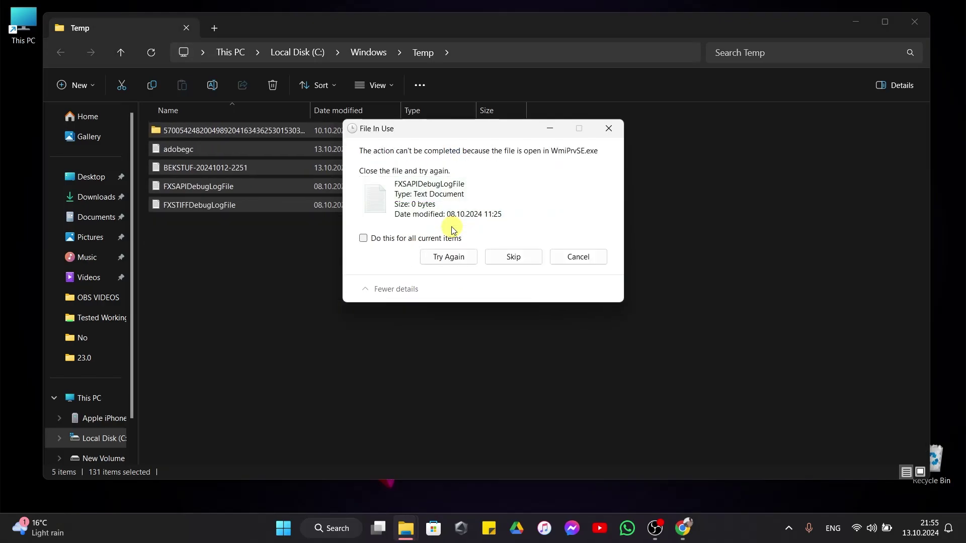
click(519, 258)
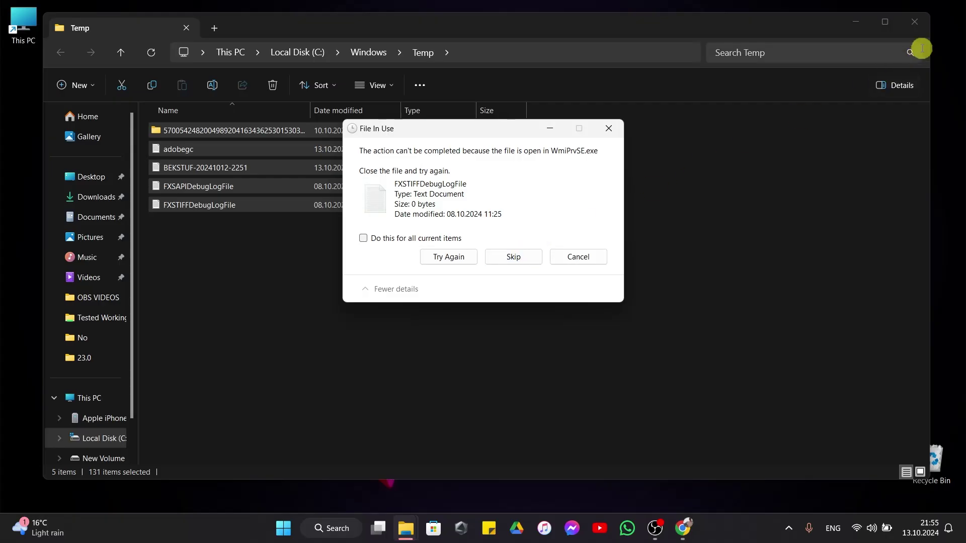
click(434, 240)
click(504, 255)
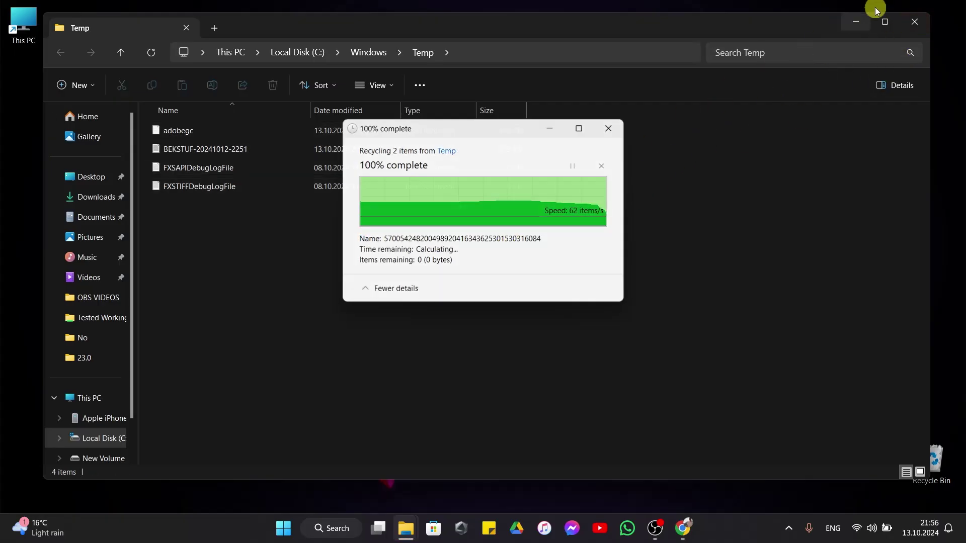
click(914, 21)
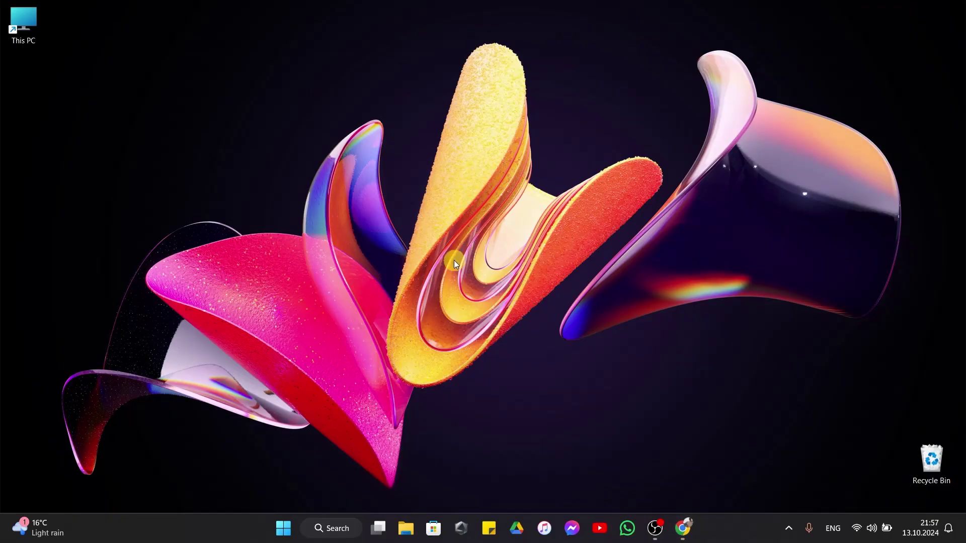
Launch Disk Cleanup from Windows Search and start it scanning drive C:
click(333, 528)
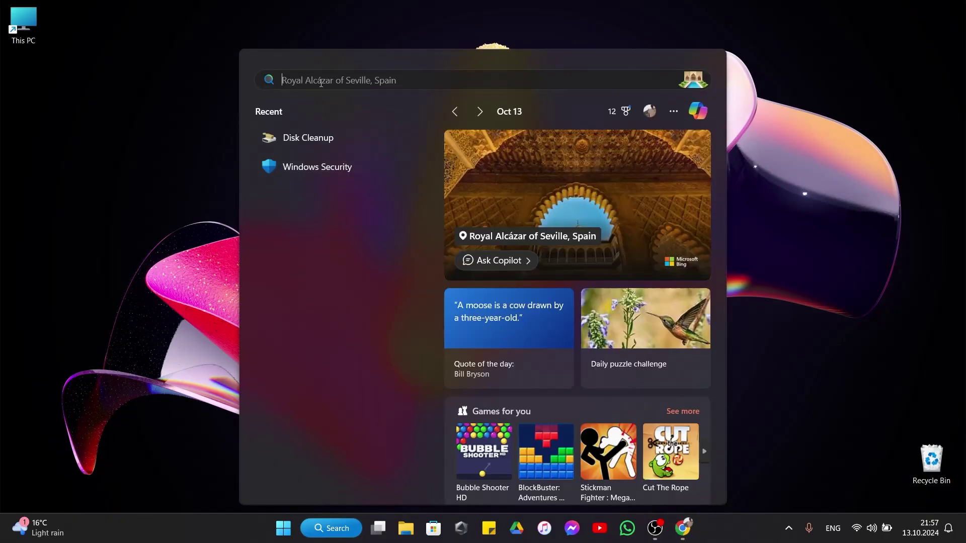
text(disk cleanup)
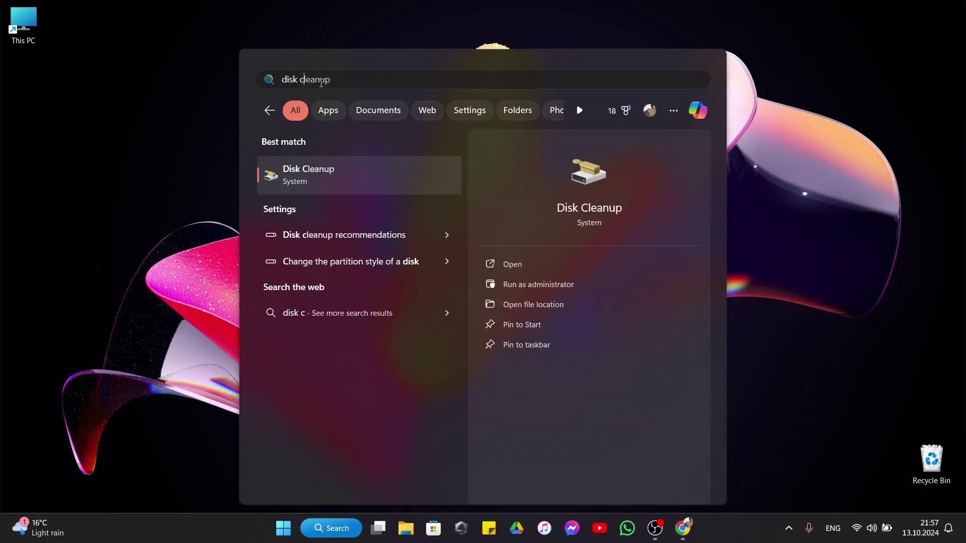
click(290, 181)
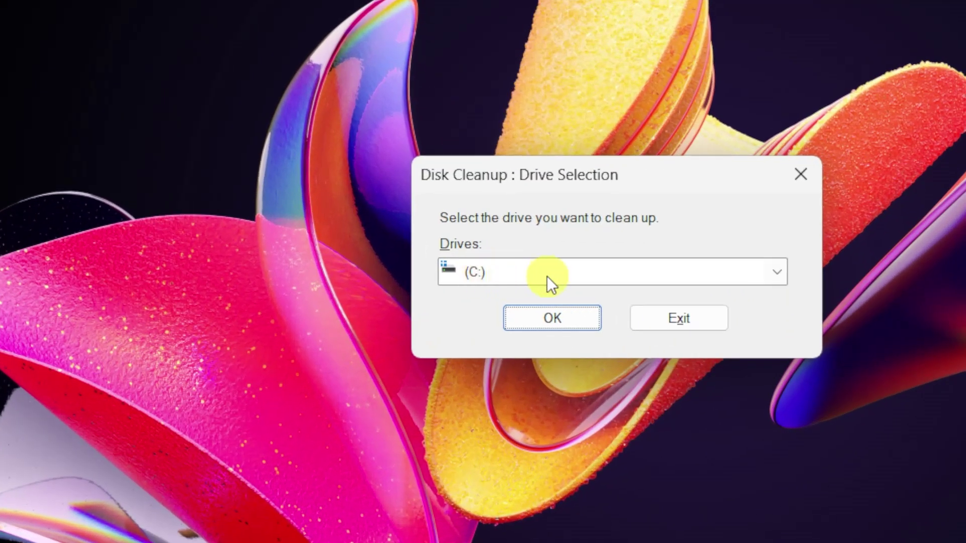
drag(576, 174, 479, 182)
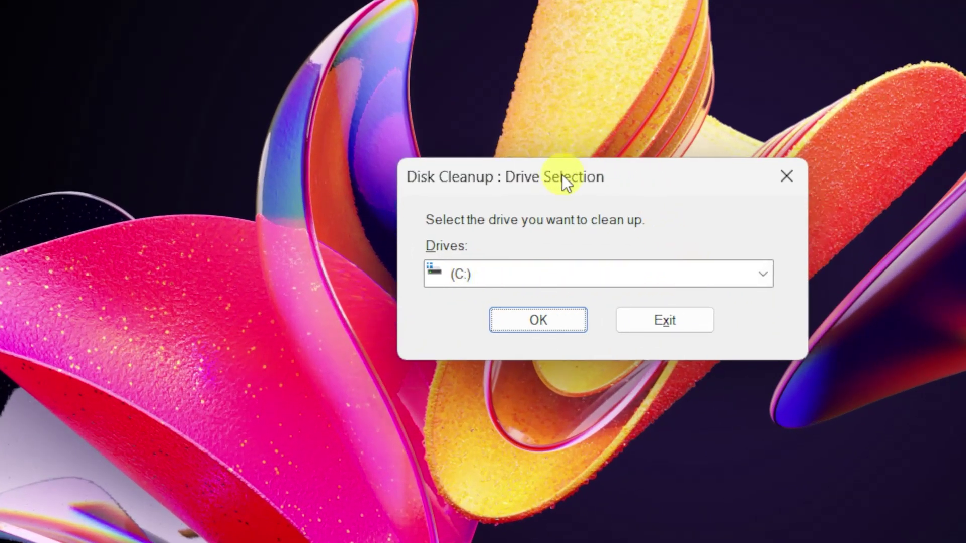
click(448, 330)
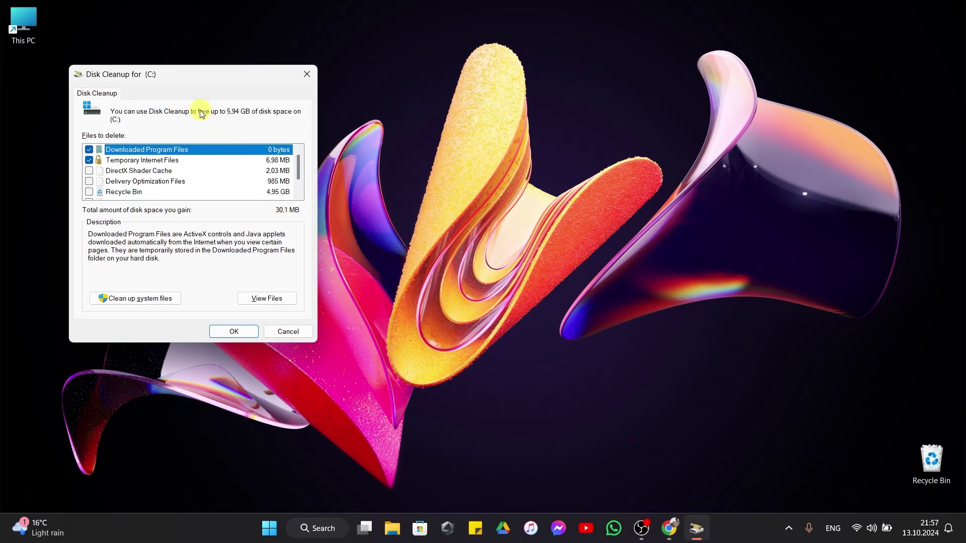
Tick the Recycle Bin category and confirm deleting the files, granting admin permission for the WinSAT folder
drag(174, 79, 431, 122)
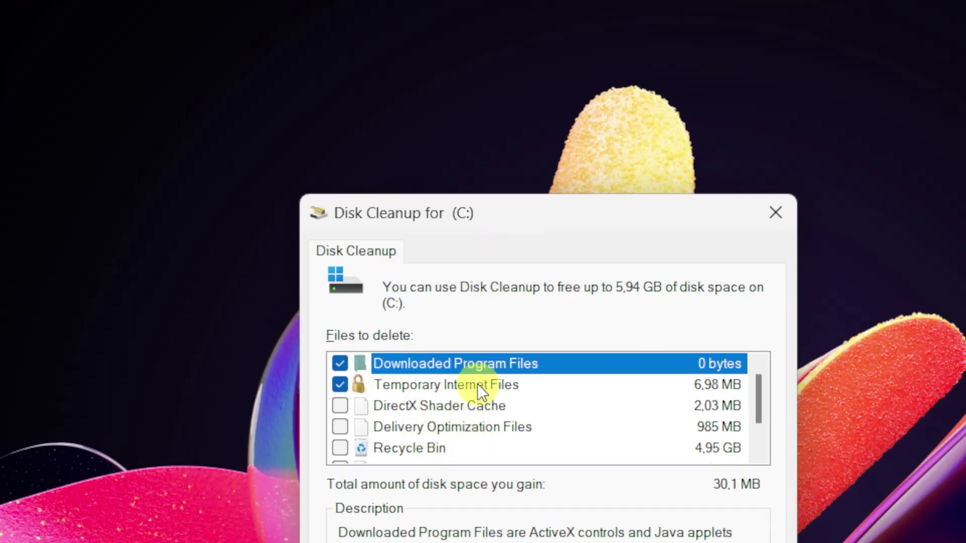
drag(754, 395, 759, 451)
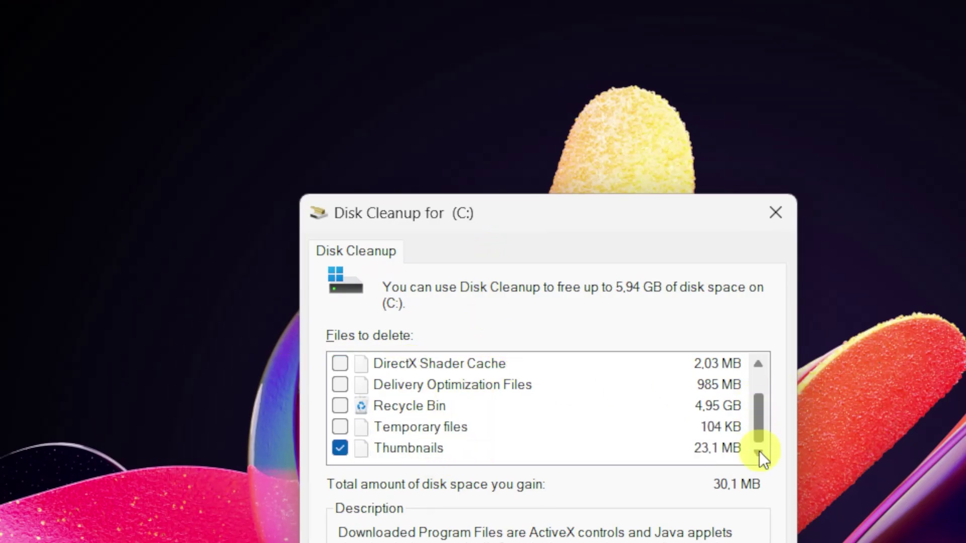
click(342, 411)
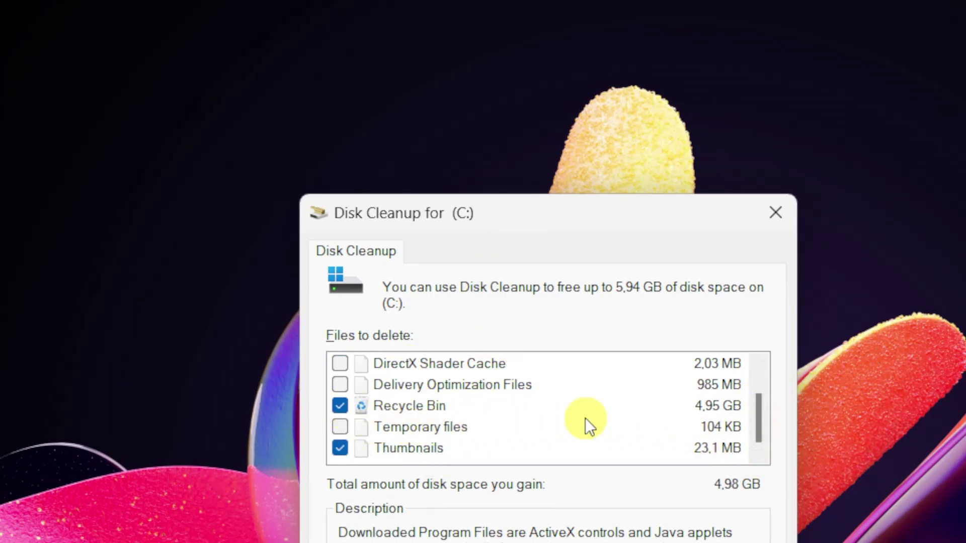
scroll(557, 419, up, 1)
scroll(558, 419, down, 1)
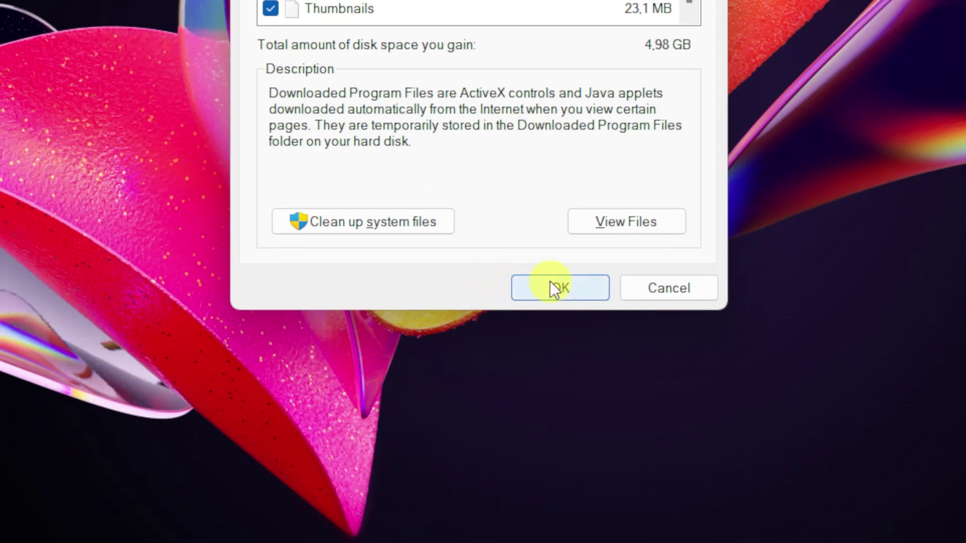
click(550, 281)
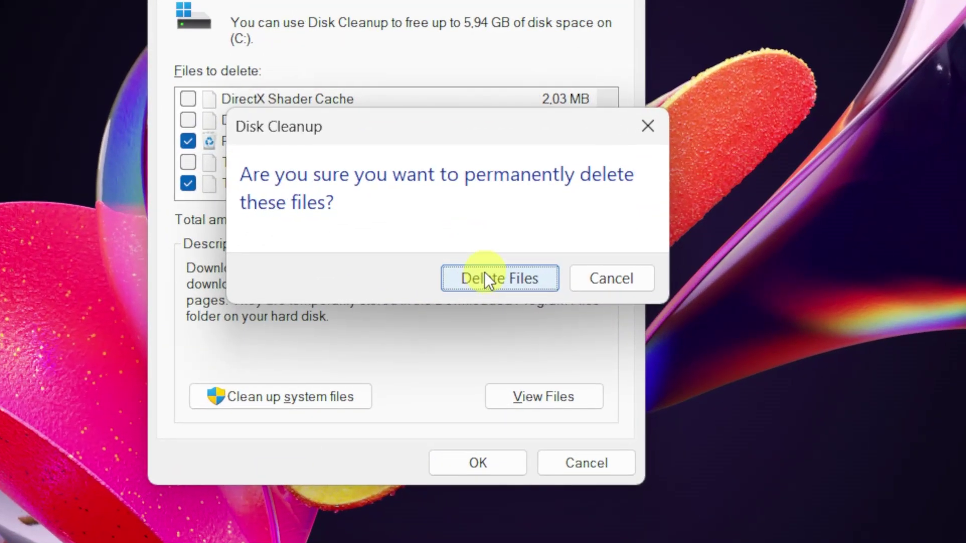
click(486, 280)
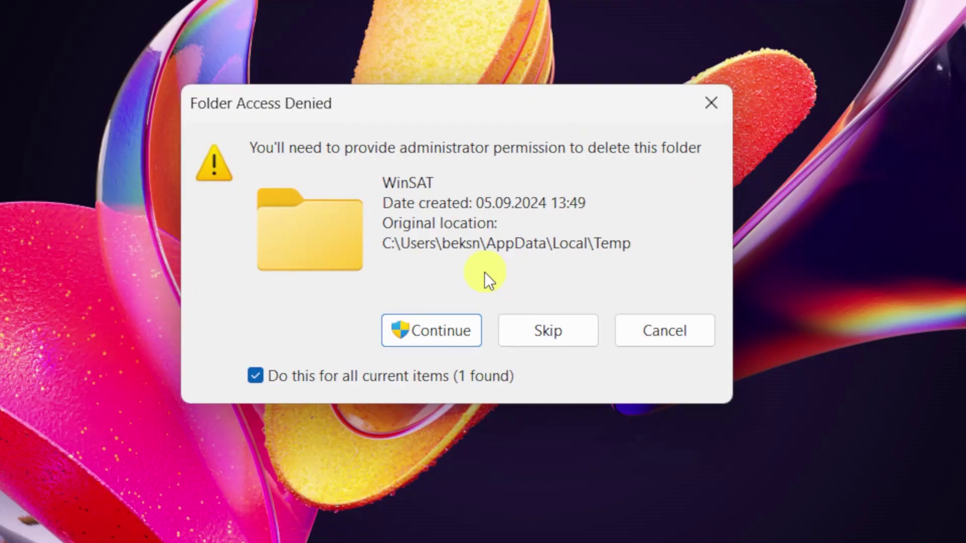
click(481, 339)
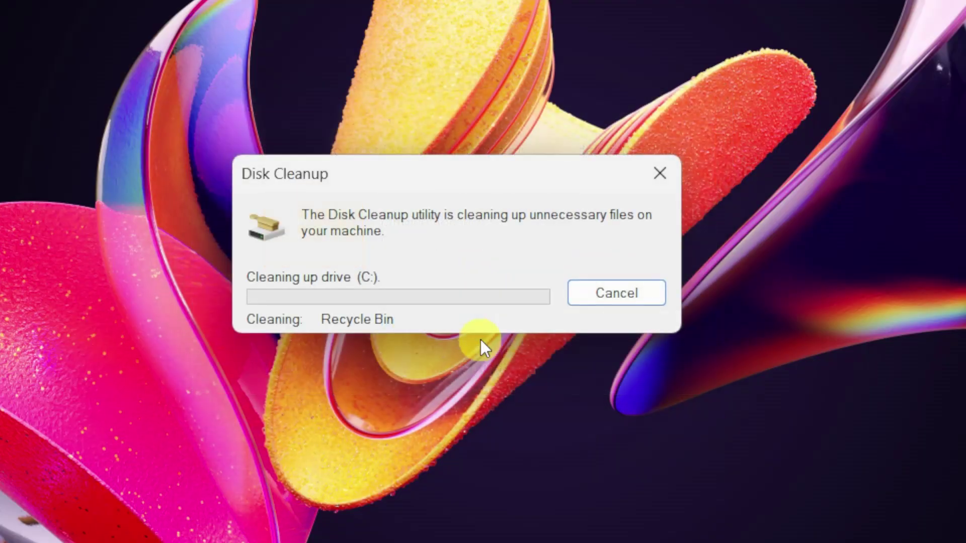